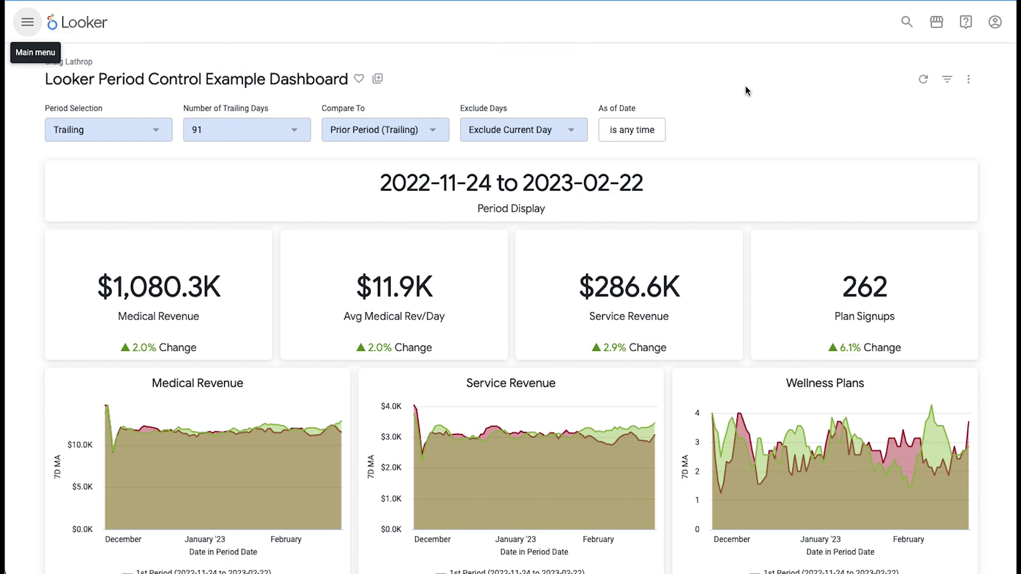
- Highlight the displayed 91-day period dates and bring up the Period Selection timeframe list
{"action": "left_click_drag", "start_coordinate": [644, 186], "coordinate": [393, 171]}
{"action": "scroll", "coordinate": [398, 171], "scroll_direction": "down", "scroll_amount": 2}
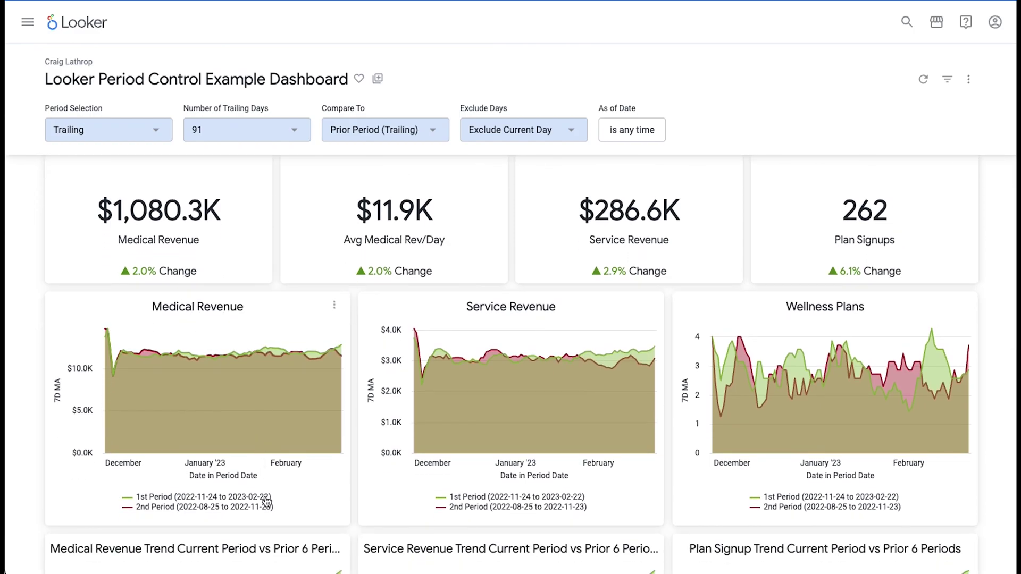
{"action": "left_click", "coordinate": [144, 135]}
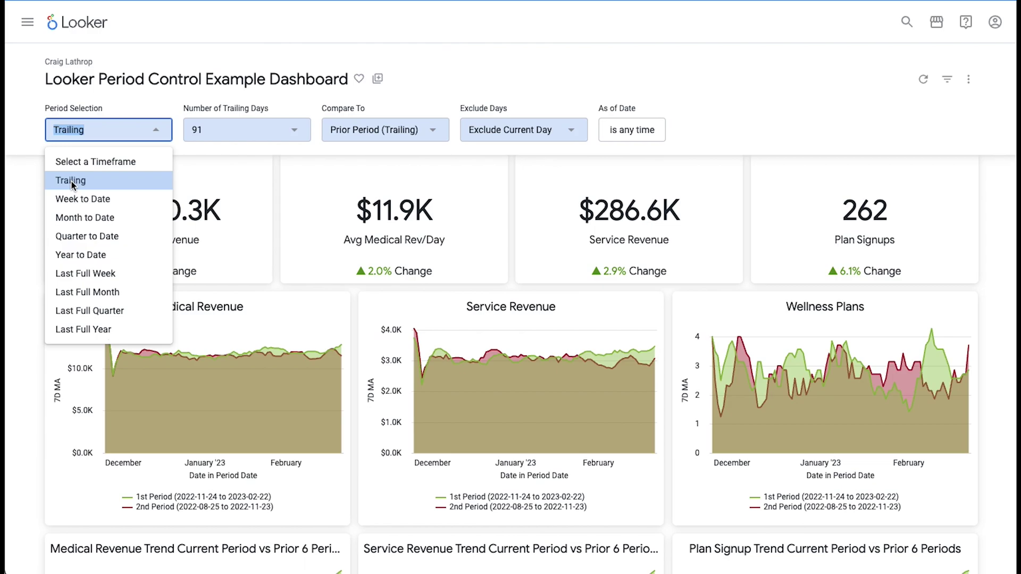
- Show the Compare To choices: Prior Period, Prior Week, Prior Month, Prior Quarter, Prior Year
{"action": "left_click", "coordinate": [342, 133]}
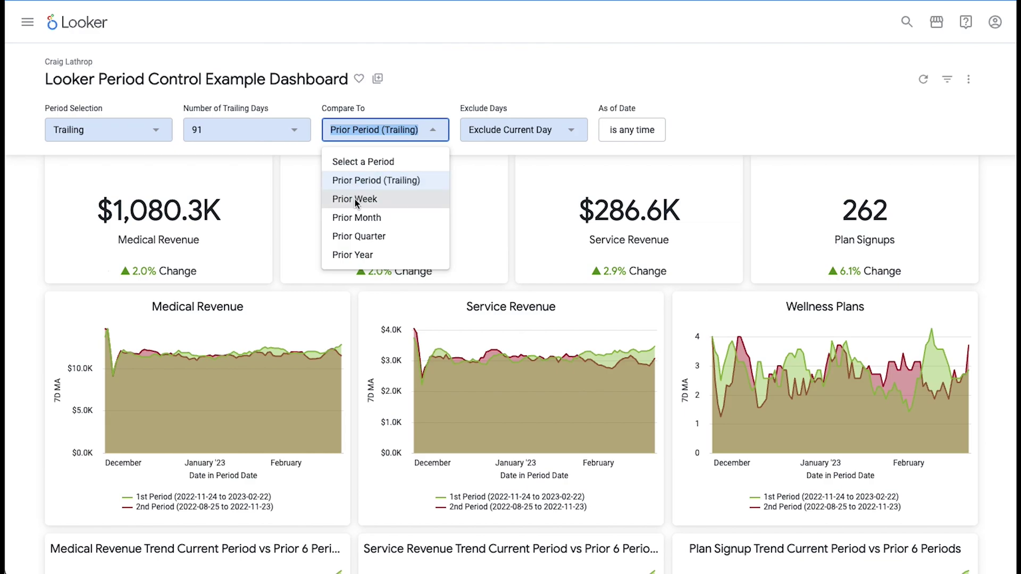
- Review the Exclude Days choices and dismiss them, keeping Trailing 91 days versus Prior Period
{"action": "left_click", "coordinate": [304, 151]}
{"action": "left_click", "coordinate": [501, 132]}
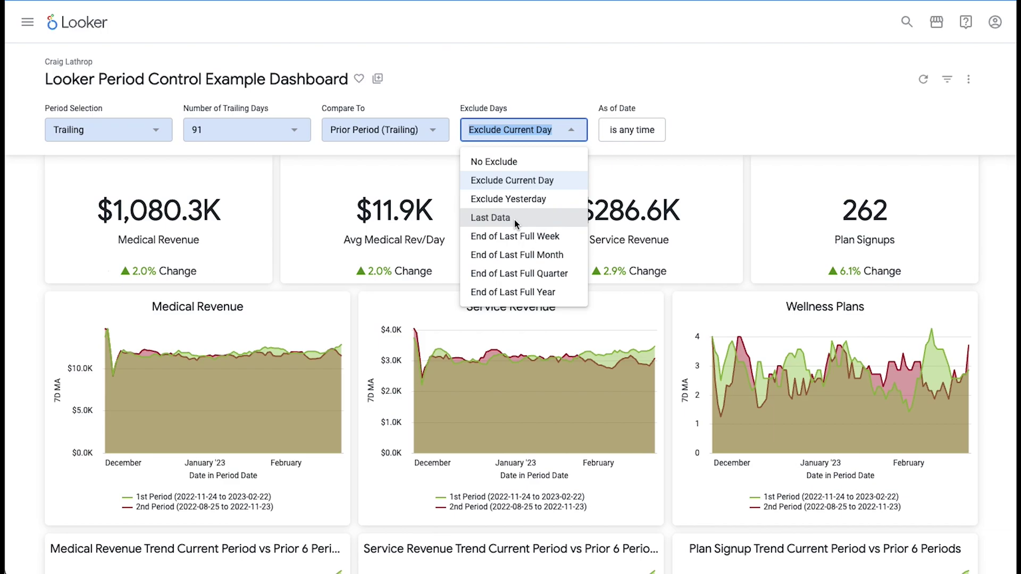
{"action": "left_click", "coordinate": [750, 132]}
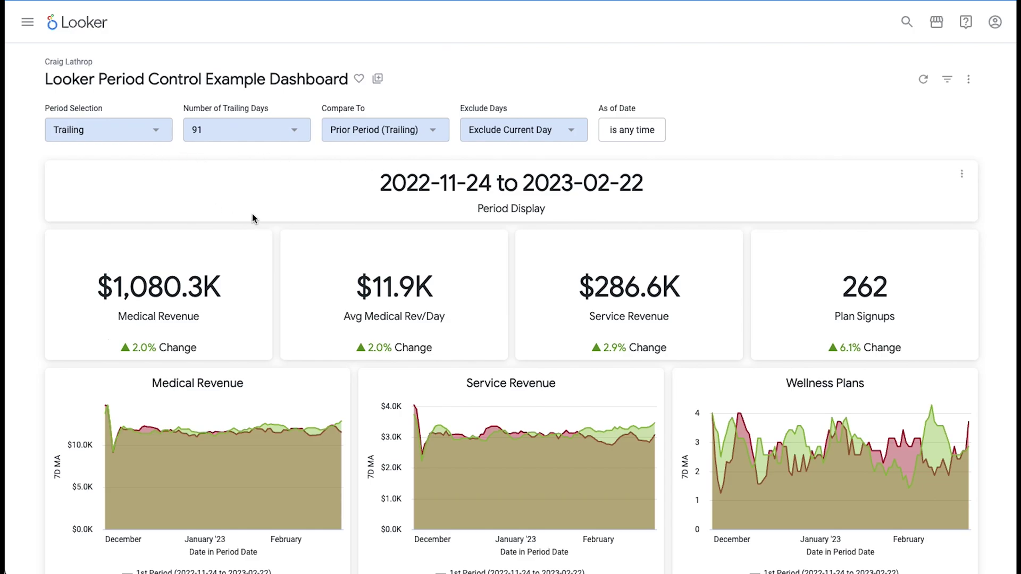
- Apply Month to Date versus Prior Week, then switch the comparison to Prior Month after the error
{"action": "left_click", "coordinate": [155, 131]}
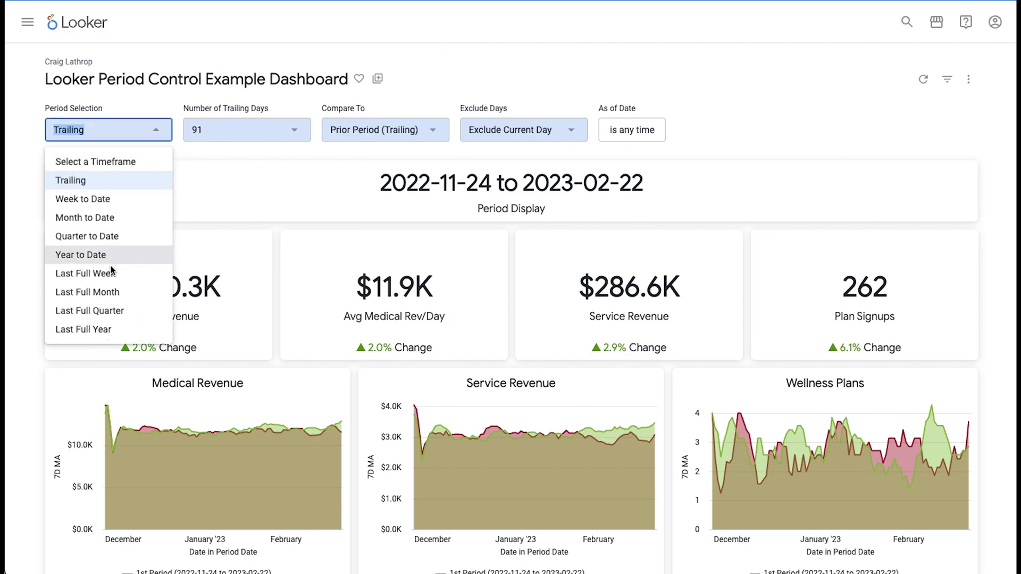
{"action": "left_click", "coordinate": [106, 218]}
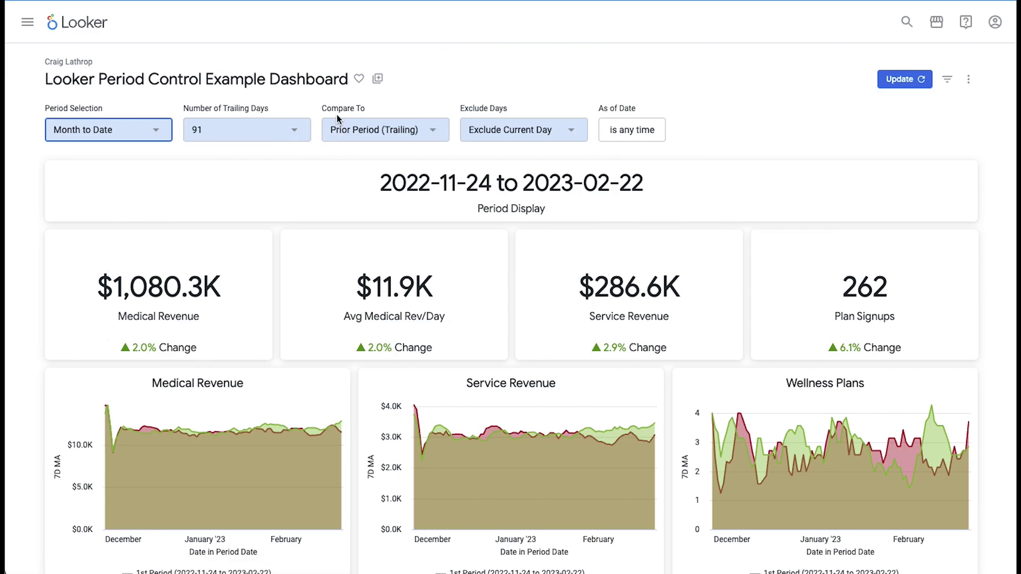
{"action": "left_click", "coordinate": [417, 130]}
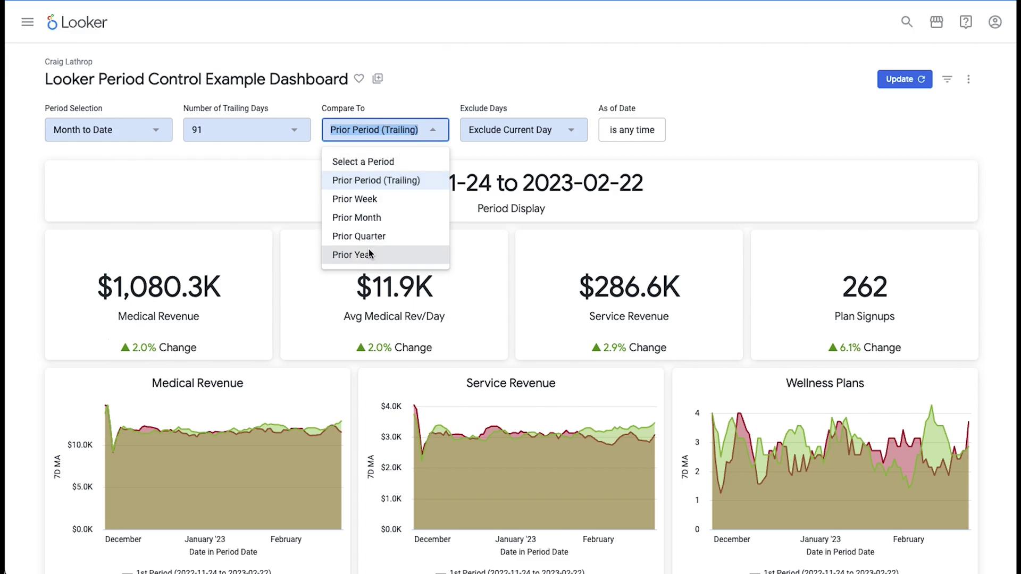
{"action": "left_click", "coordinate": [366, 199]}
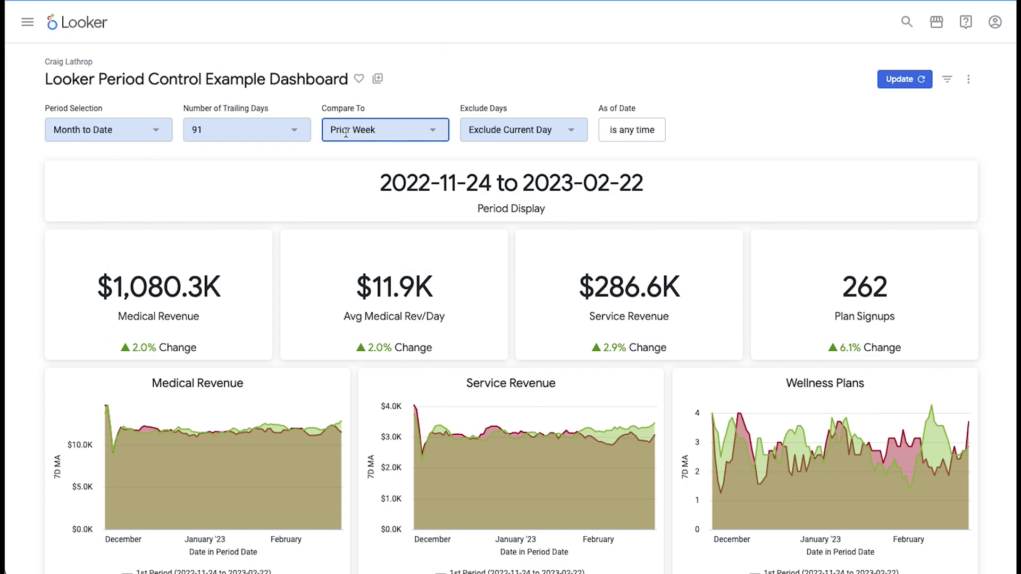
{"action": "left_click", "coordinate": [902, 79]}
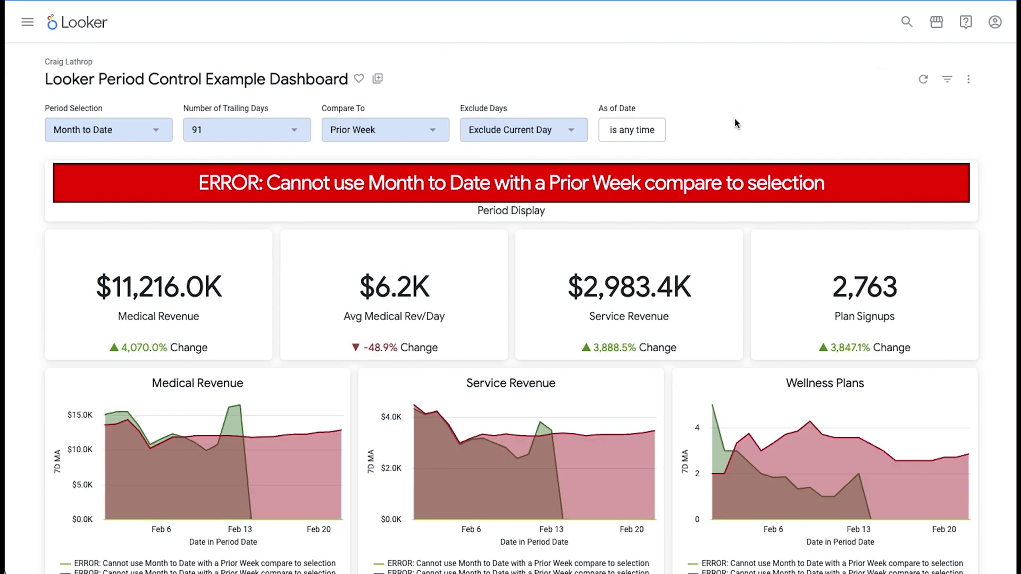
{"action": "left_click", "coordinate": [393, 130]}
{"action": "left_click", "coordinate": [379, 218]}
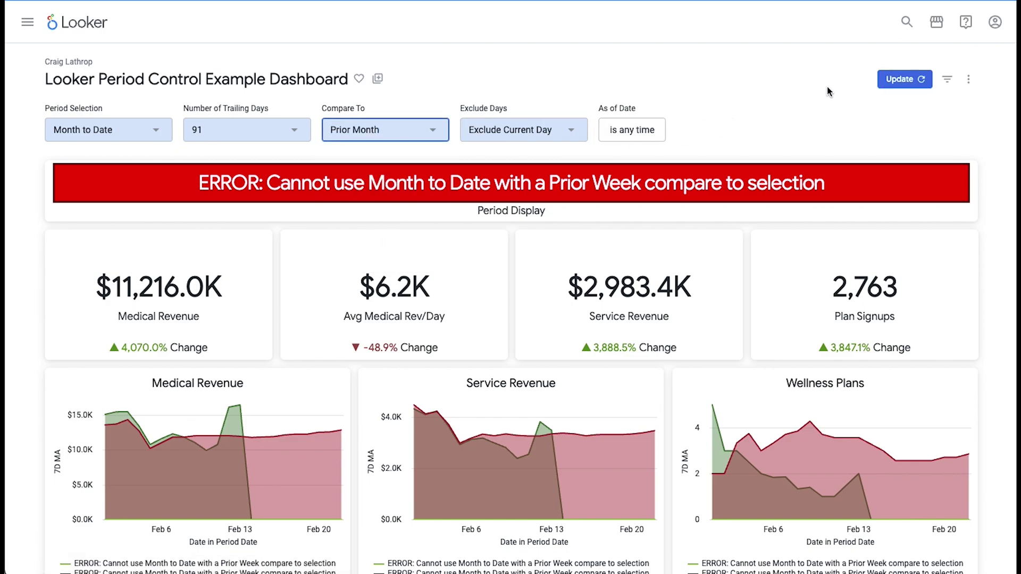
- Apply Month to Date versus Prior Month and highlight the period's start date
{"action": "left_click", "coordinate": [886, 78]}
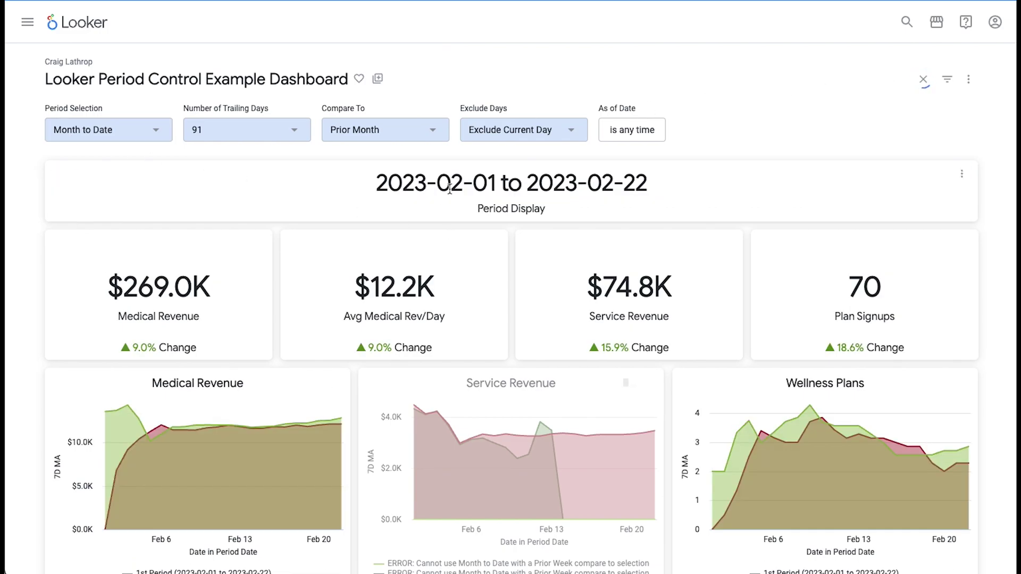
{"action": "left_click_drag", "start_coordinate": [451, 186], "coordinate": [493, 185]}
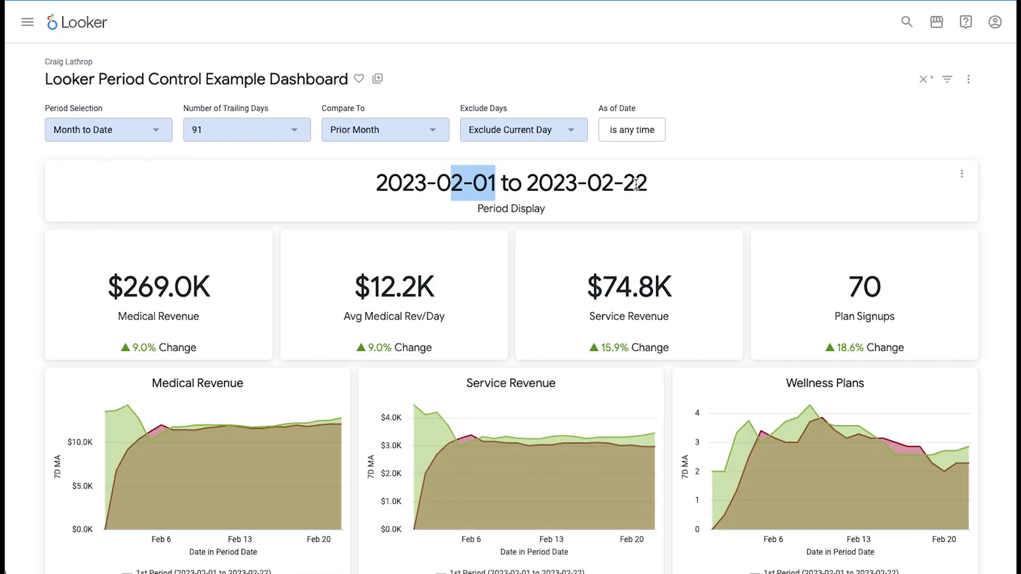
{"action": "scroll", "coordinate": [319, 372], "scroll_direction": "down", "scroll_amount": 2}
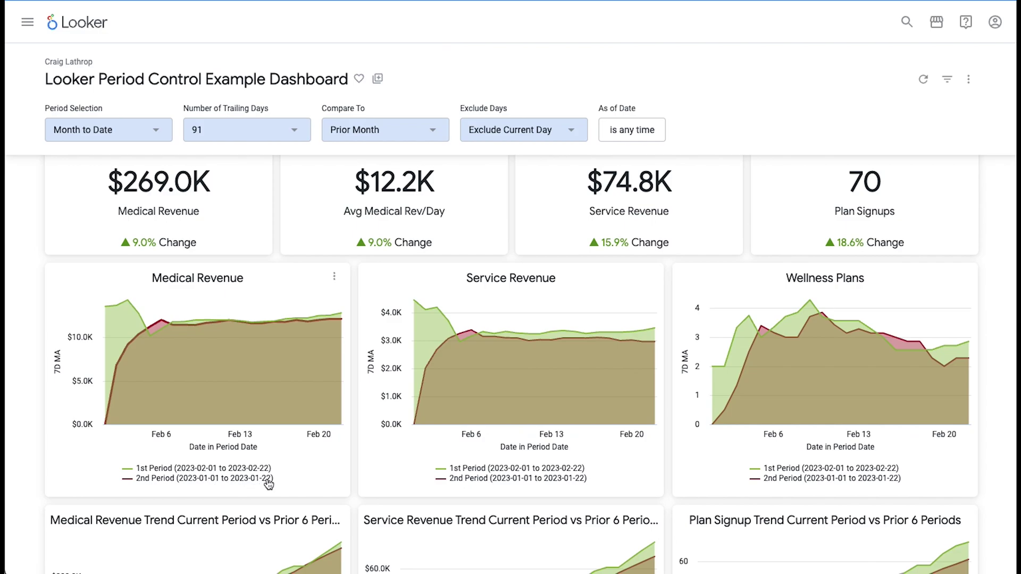
- Compare Month to Date against Prior Year and show the Exclude Days choices
{"action": "left_click", "coordinate": [435, 132]}
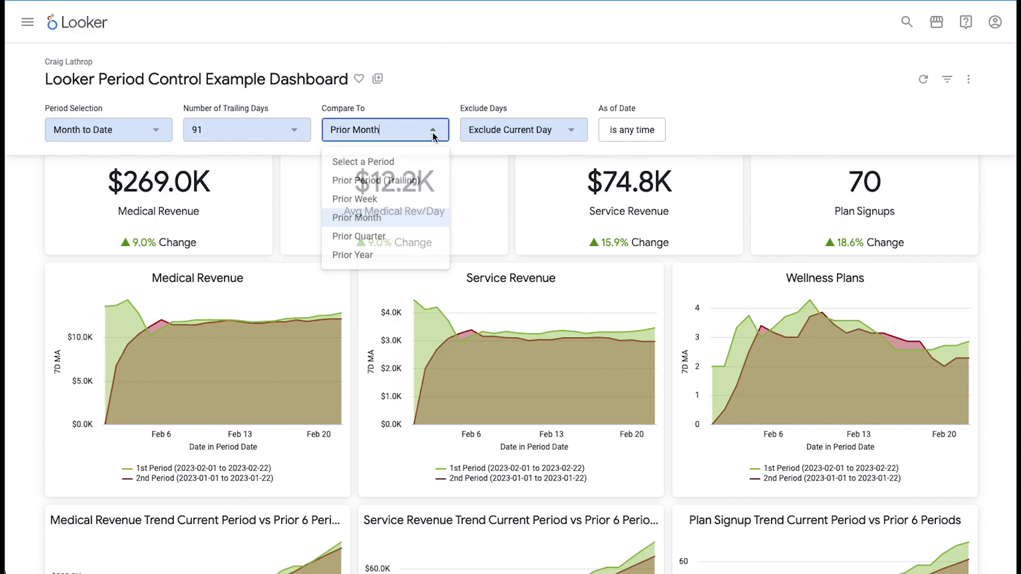
{"action": "left_click", "coordinate": [375, 253]}
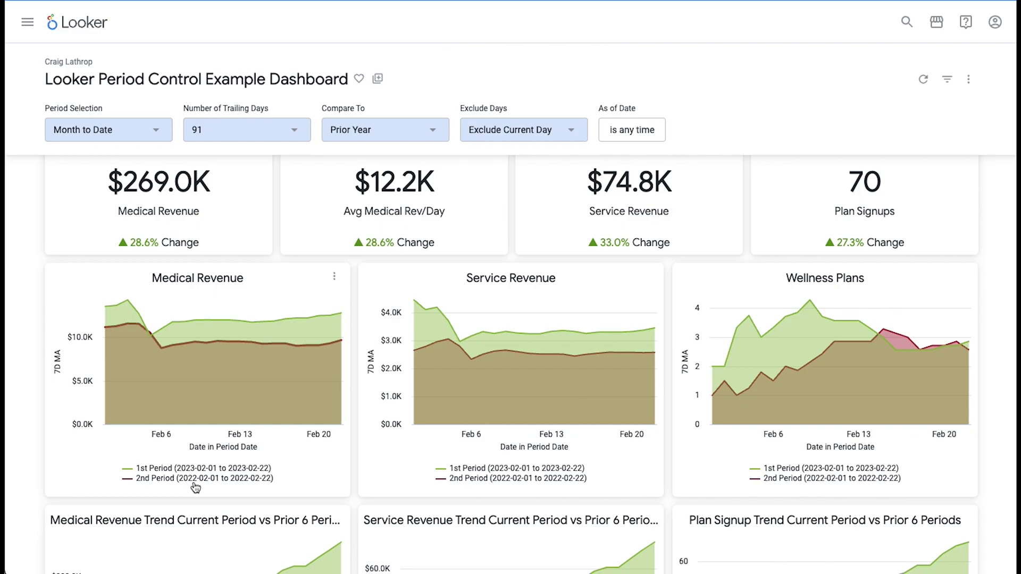
{"action": "left_click", "coordinate": [537, 131]}
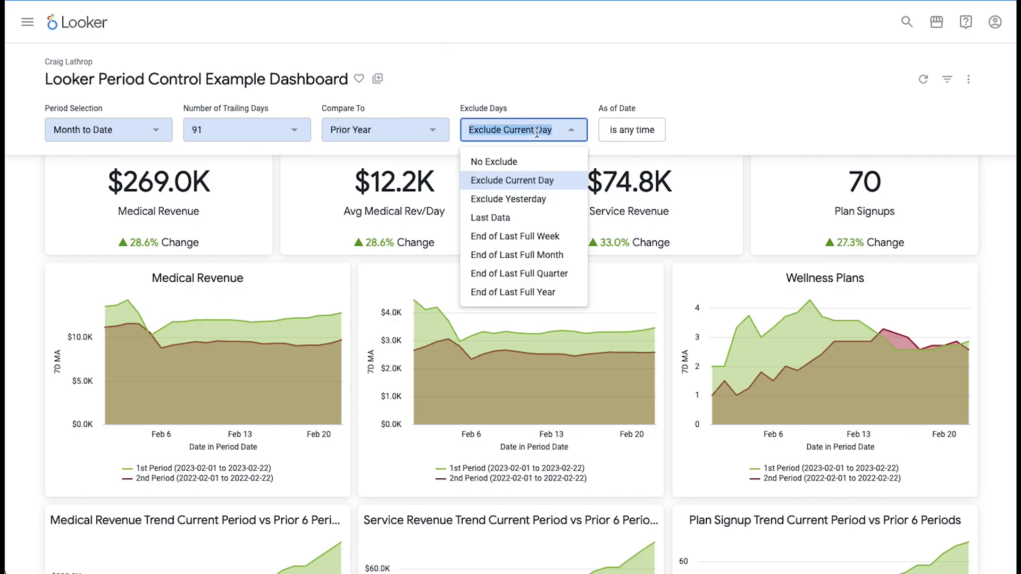
- Exclude days after End of Last Full Week and apply Trailing 14 days versus Prior Year
{"action": "left_click", "coordinate": [498, 237]}
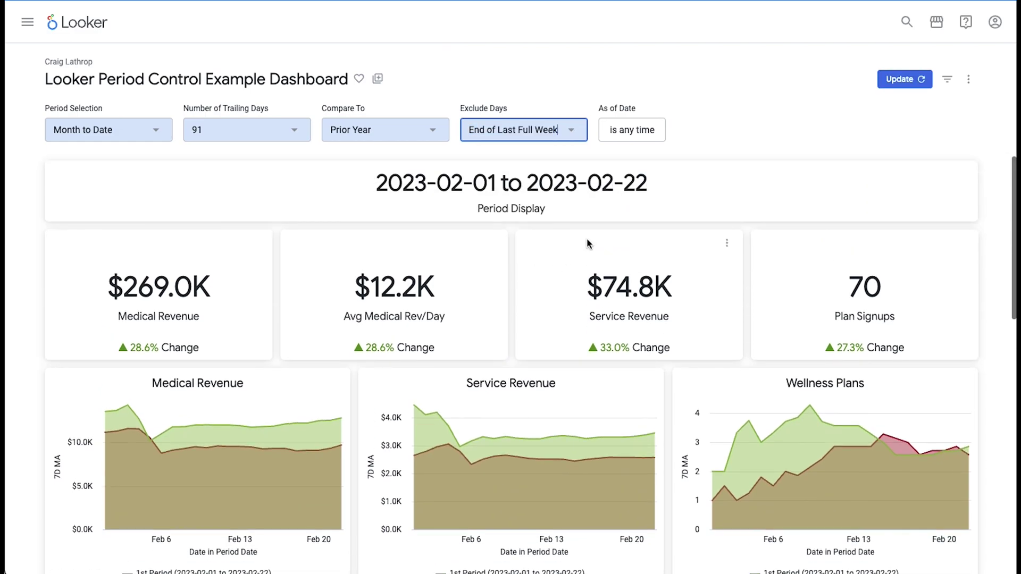
{"action": "left_click", "coordinate": [101, 130]}
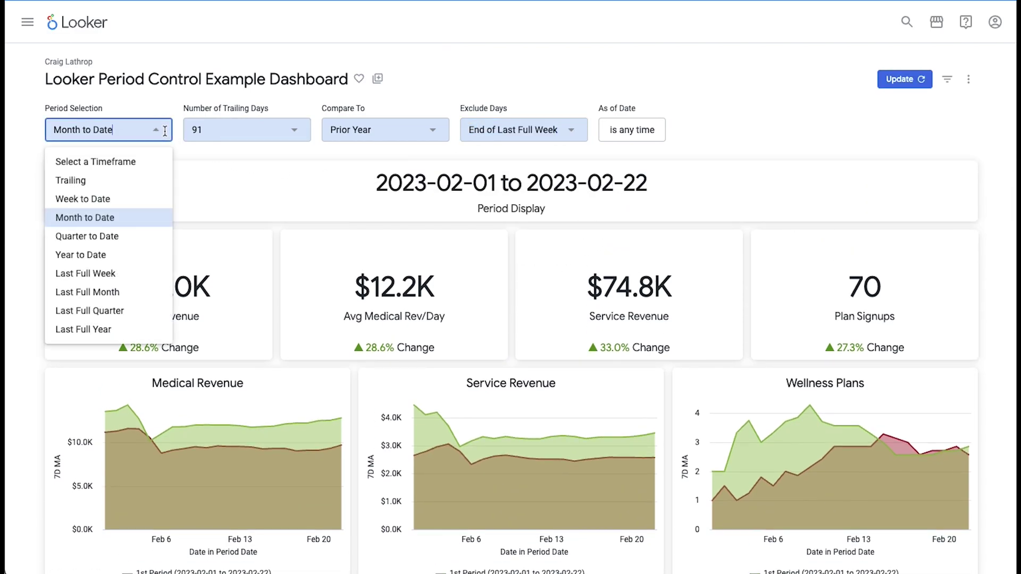
{"action": "left_click", "coordinate": [91, 180]}
{"action": "left_click", "coordinate": [298, 131]}
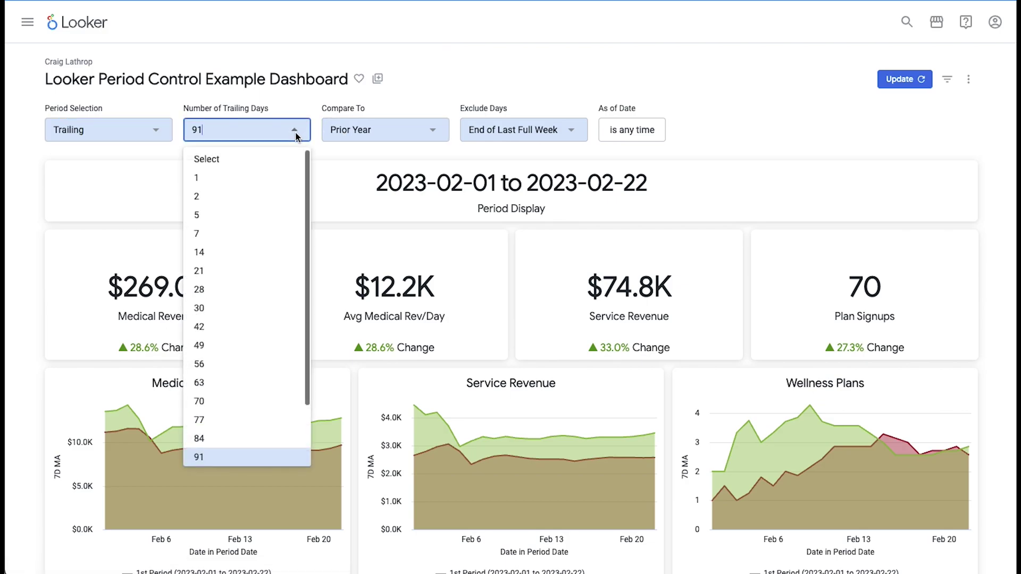
{"action": "left_click", "coordinate": [212, 252]}
{"action": "left_click", "coordinate": [407, 136]}
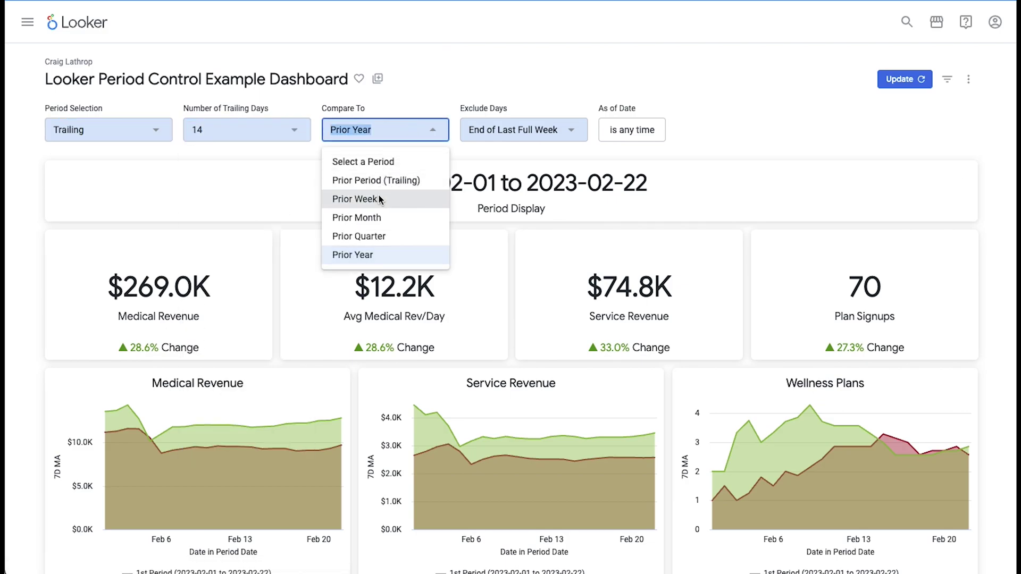
{"action": "left_click", "coordinate": [452, 178]}
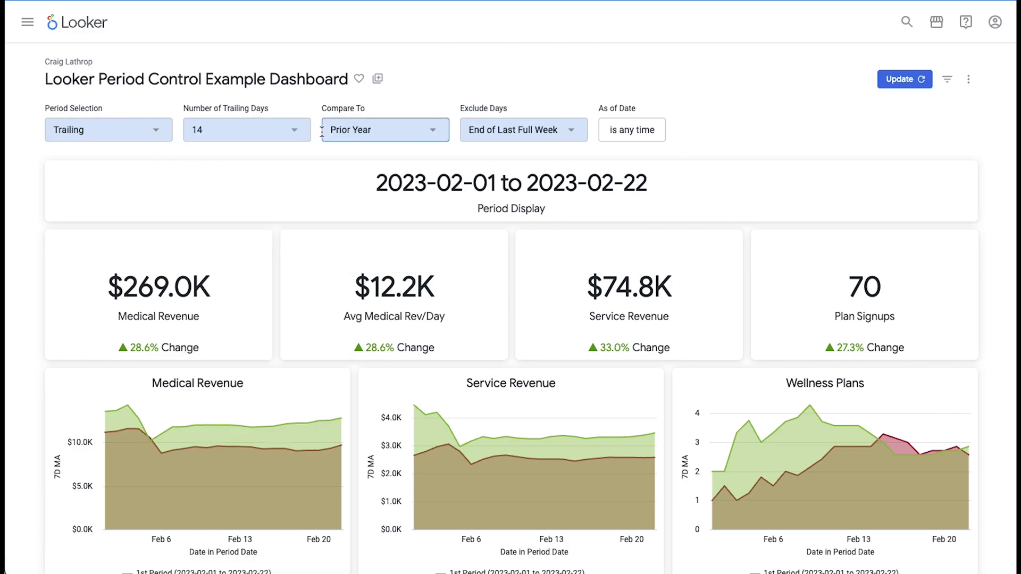
{"action": "left_click", "coordinate": [903, 80]}
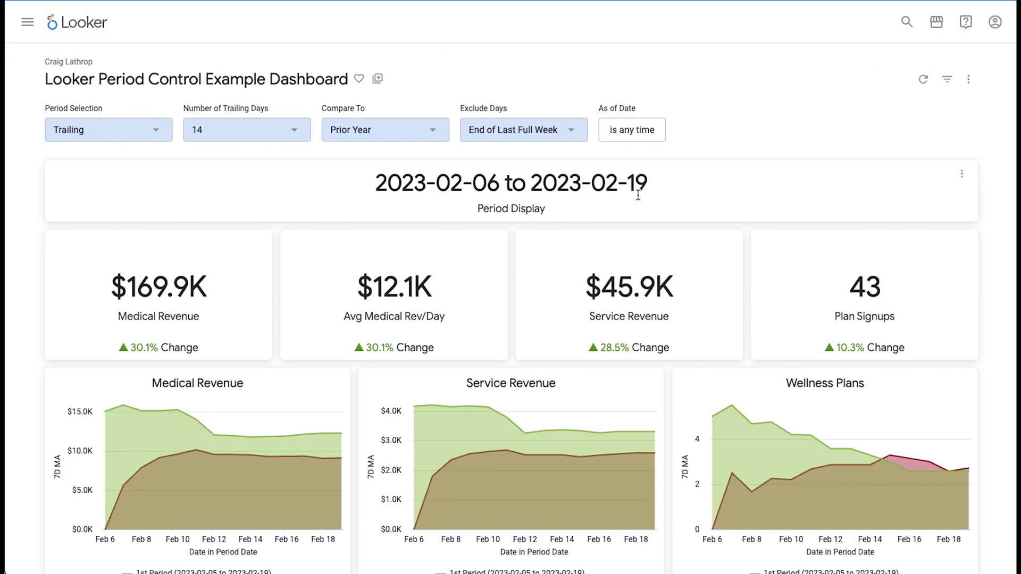
{"action": "left_click", "coordinate": [564, 131]}
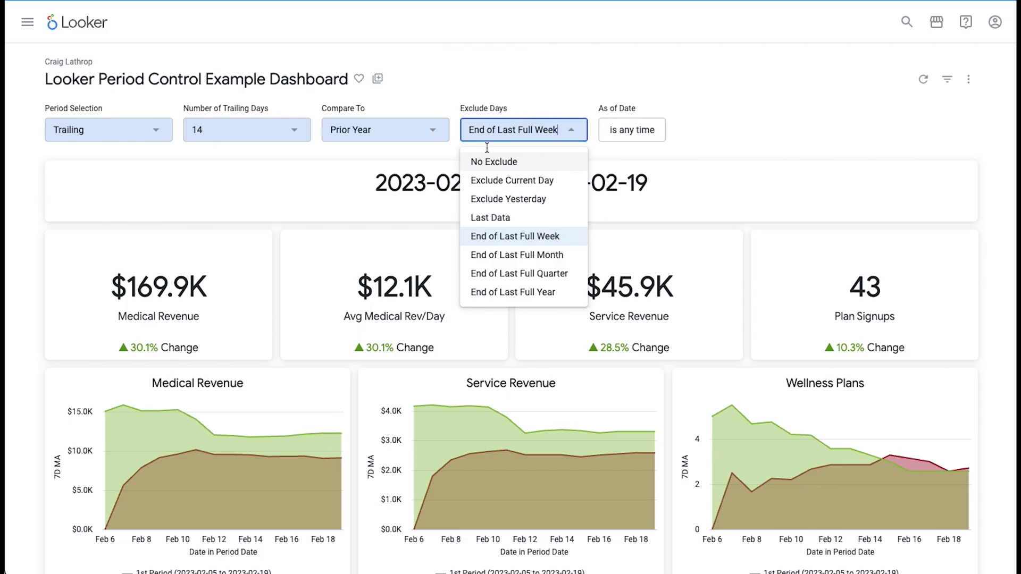
- Set the As of Date filter to 'is on the day' 2022/11/30 via the calendar
{"action": "type", "text": "a"}
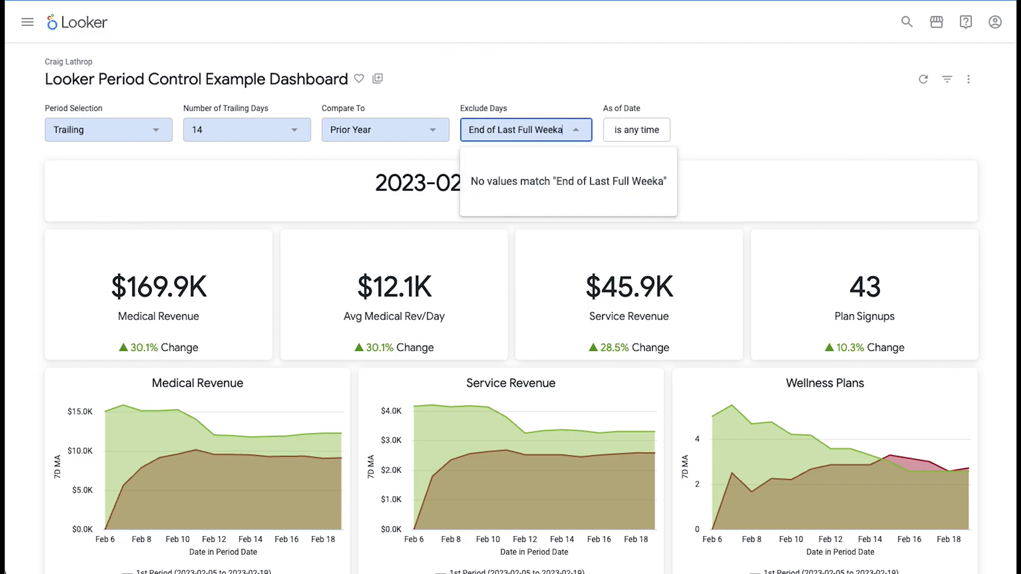
{"action": "key", "text": "BackSpace"}
{"action": "left_click", "coordinate": [638, 129]}
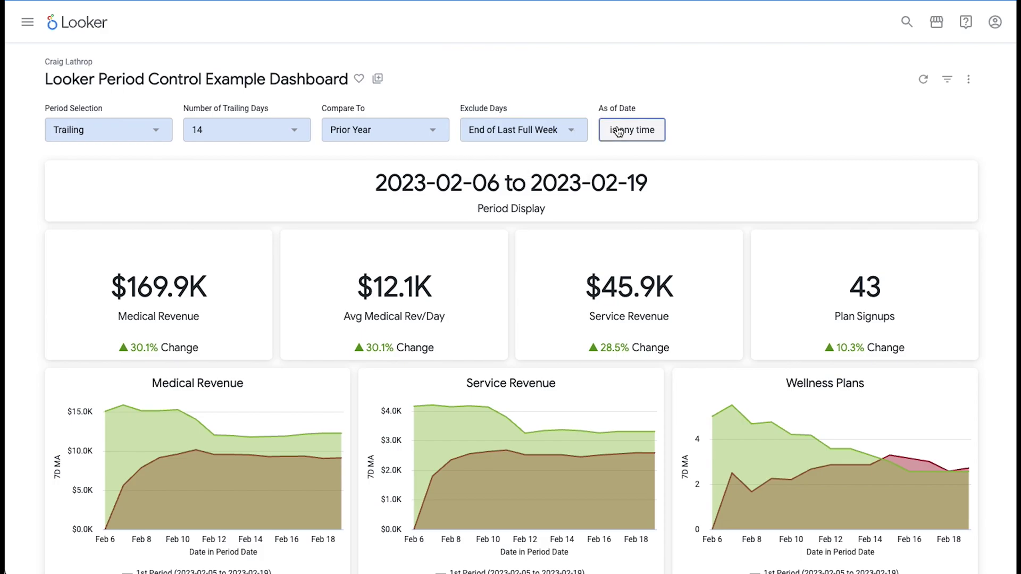
{"action": "left_click", "coordinate": [637, 174]}
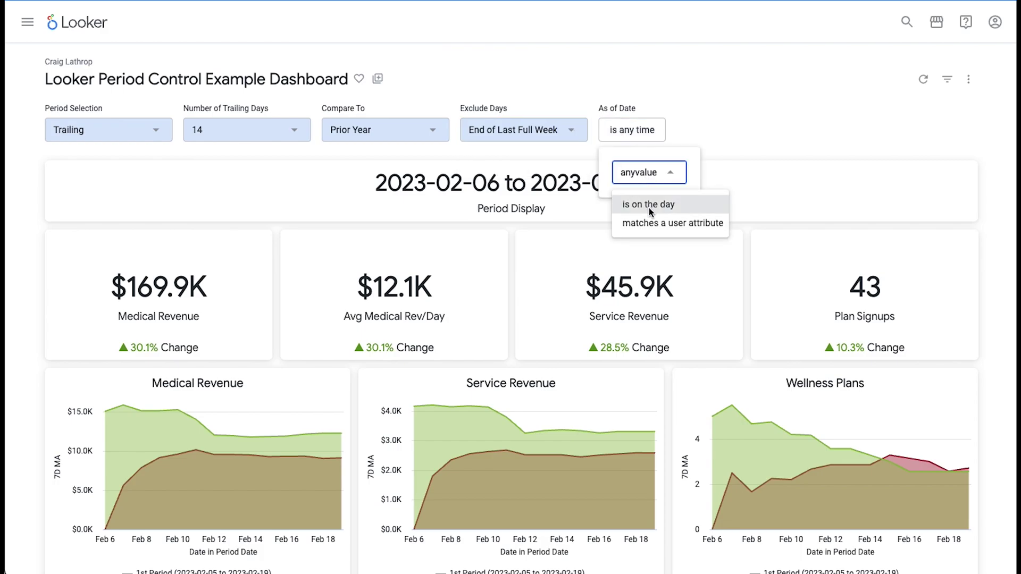
{"action": "left_click", "coordinate": [648, 207]}
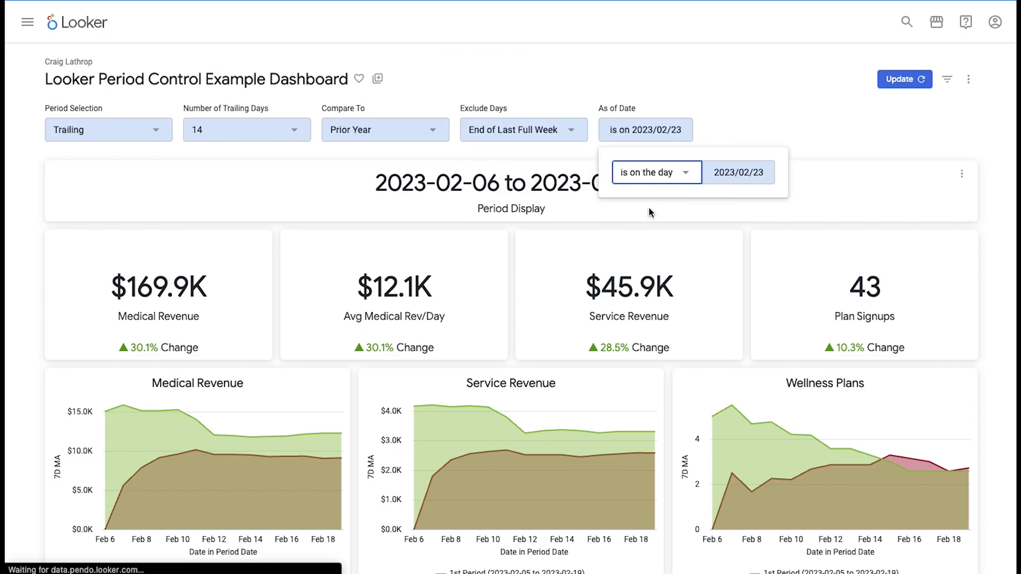
{"action": "left_click", "coordinate": [743, 180]}
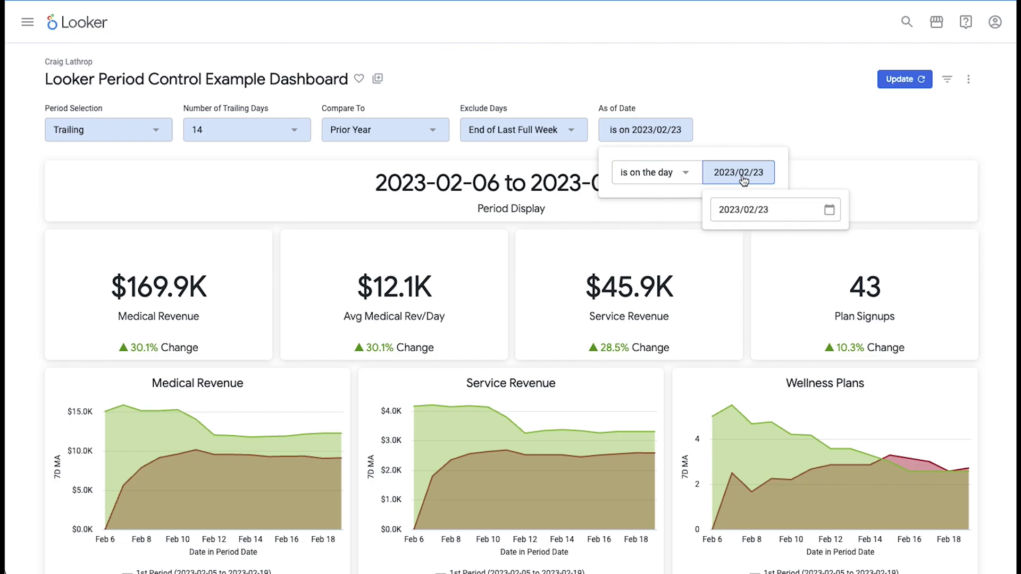
{"action": "left_click", "coordinate": [832, 218]}
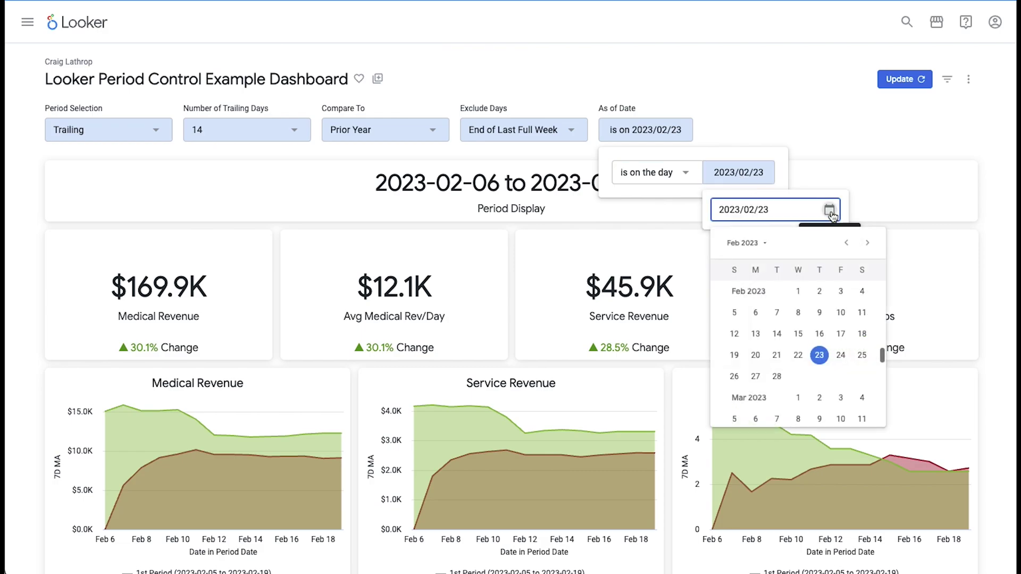
{"action": "left_click", "coordinate": [845, 243]}
{"action": "left_click", "coordinate": [845, 243]}
{"action": "left_click", "coordinate": [845, 244]}
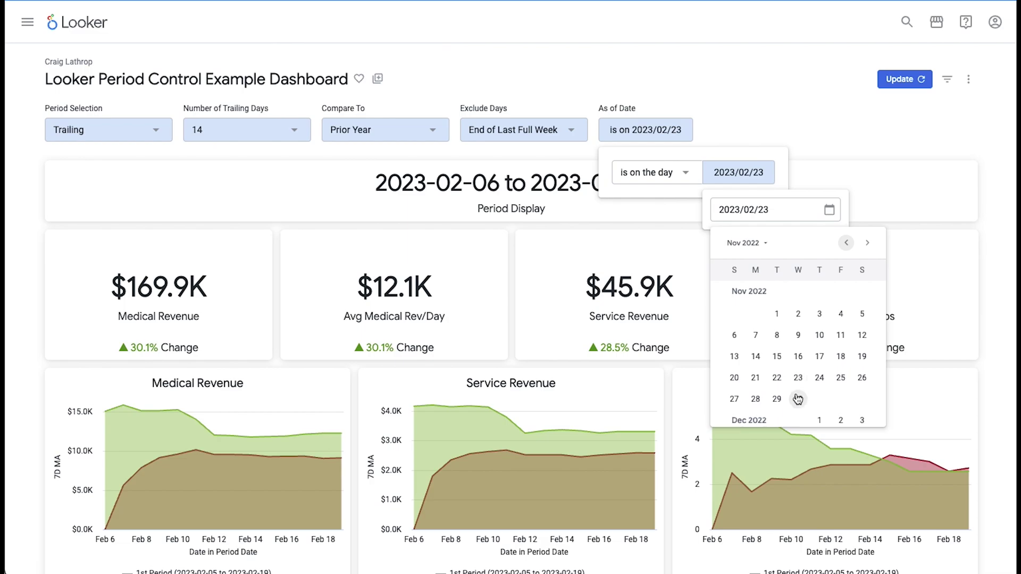
{"action": "left_click", "coordinate": [798, 399]}
- Change the period to Month to Date and apply the updated filters
{"action": "left_click", "coordinate": [147, 126]}
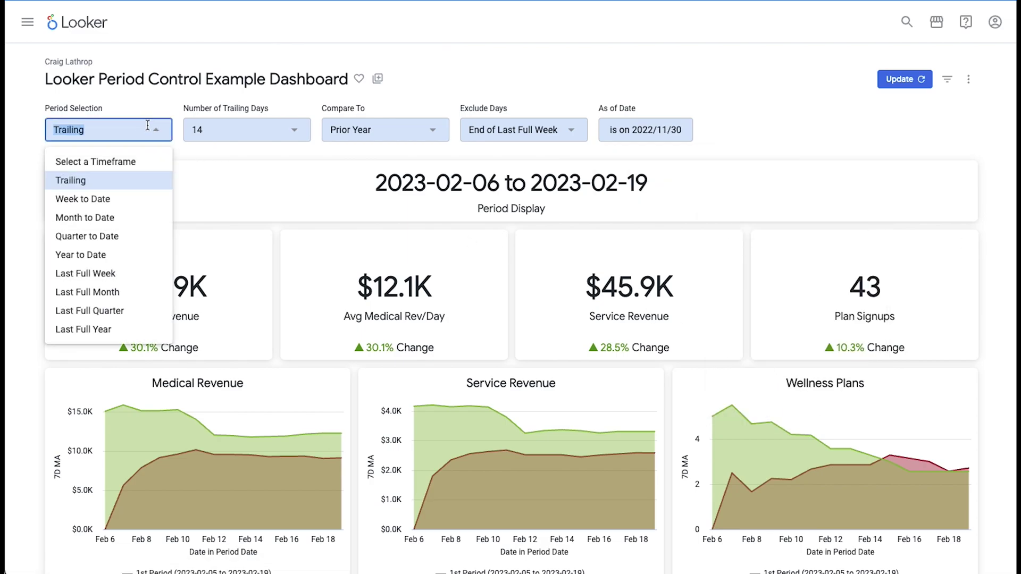
{"action": "left_click", "coordinate": [106, 217]}
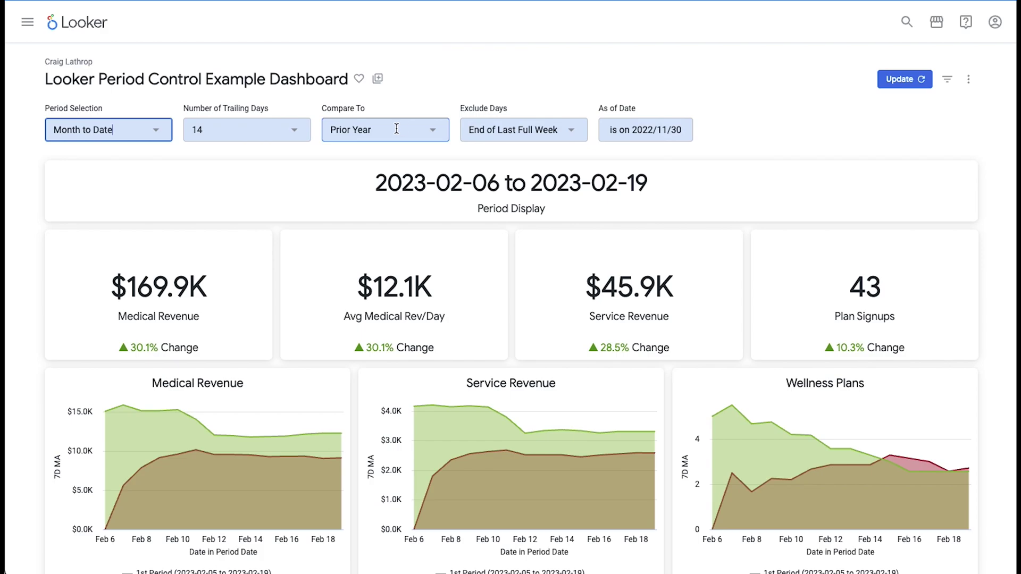
{"action": "left_click", "coordinate": [907, 79]}
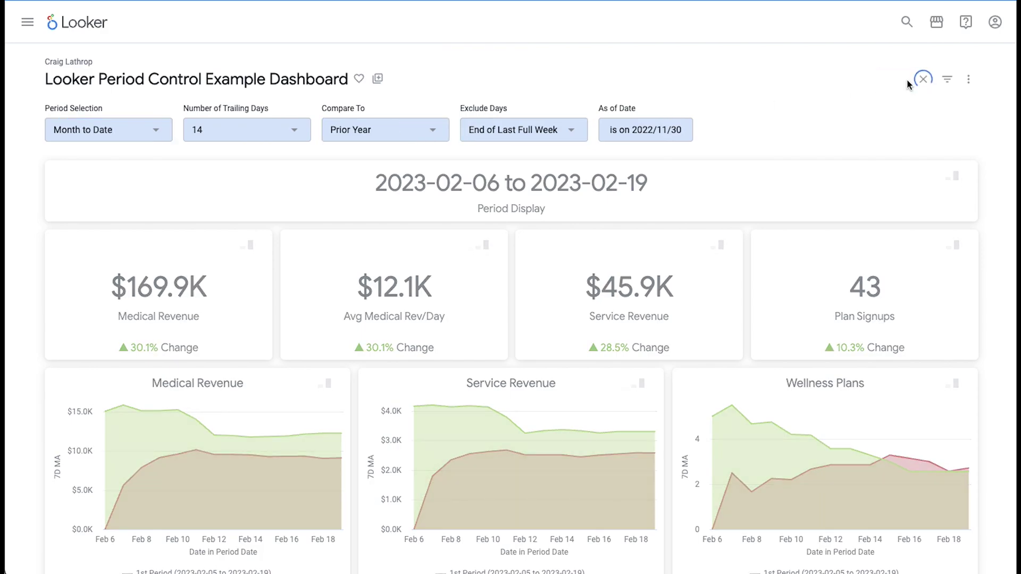
{"action": "scroll", "coordinate": [541, 428], "scroll_direction": "down", "scroll_amount": 3}
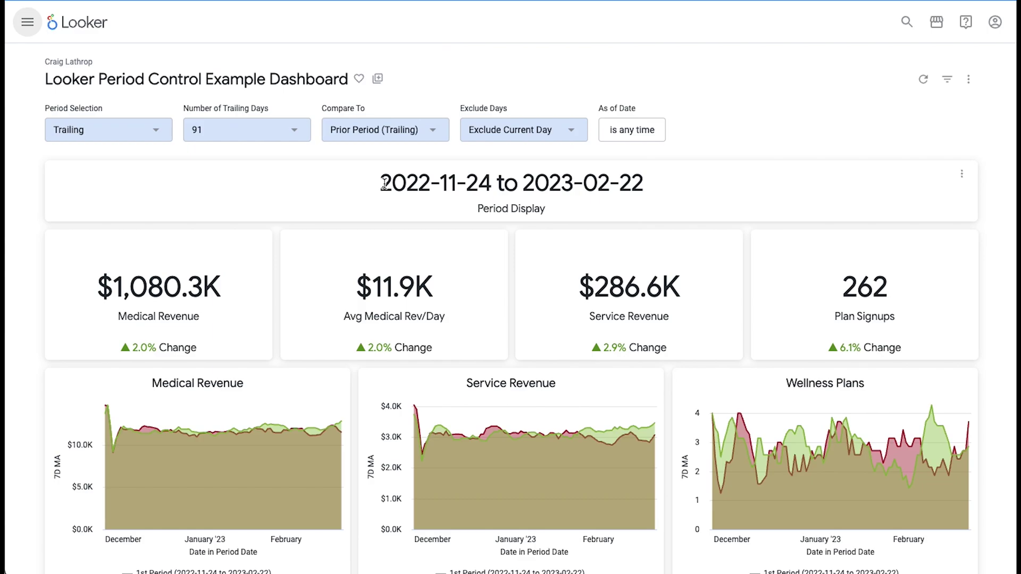
- Scroll down to the Current Period vs Prior 6 Periods trend charts and weekly bar charts
{"action": "left_click_drag", "start_coordinate": [381, 183], "coordinate": [639, 181]}
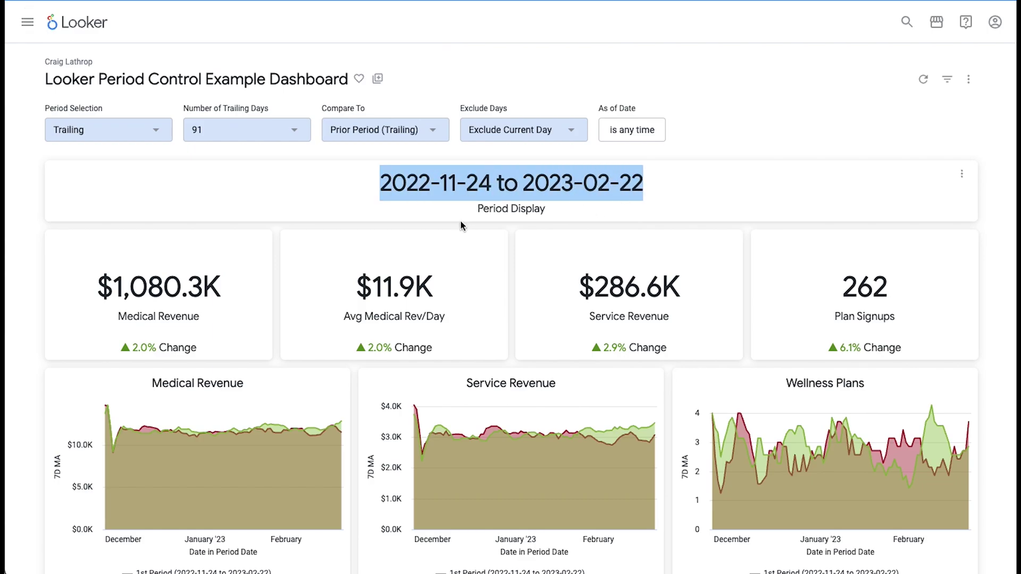
{"action": "left_click", "coordinate": [472, 185]}
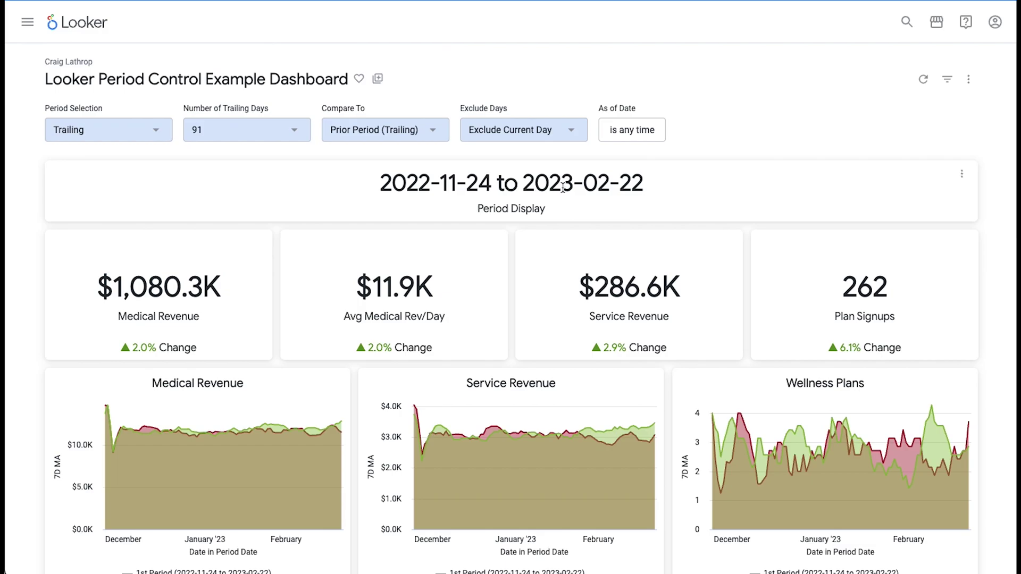
{"action": "scroll", "coordinate": [500, 212], "scroll_direction": "down", "scroll_amount": 2}
{"action": "scroll", "coordinate": [500, 216], "scroll_direction": "down", "scroll_amount": 5}
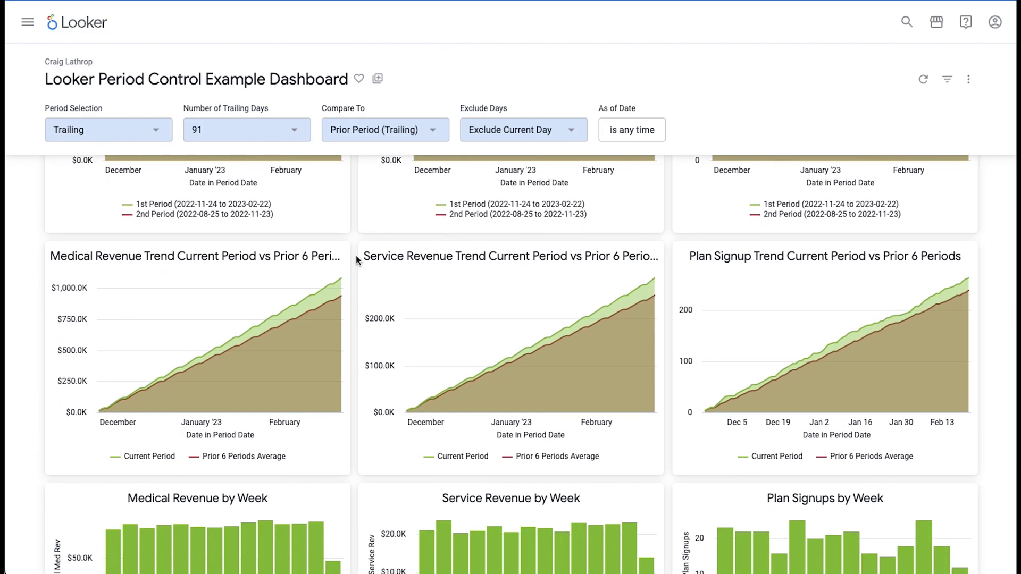
{"action": "scroll", "coordinate": [352, 253], "scroll_direction": "down", "scroll_amount": 2}
{"action": "scroll", "coordinate": [353, 259], "scroll_direction": "up", "scroll_amount": 1}
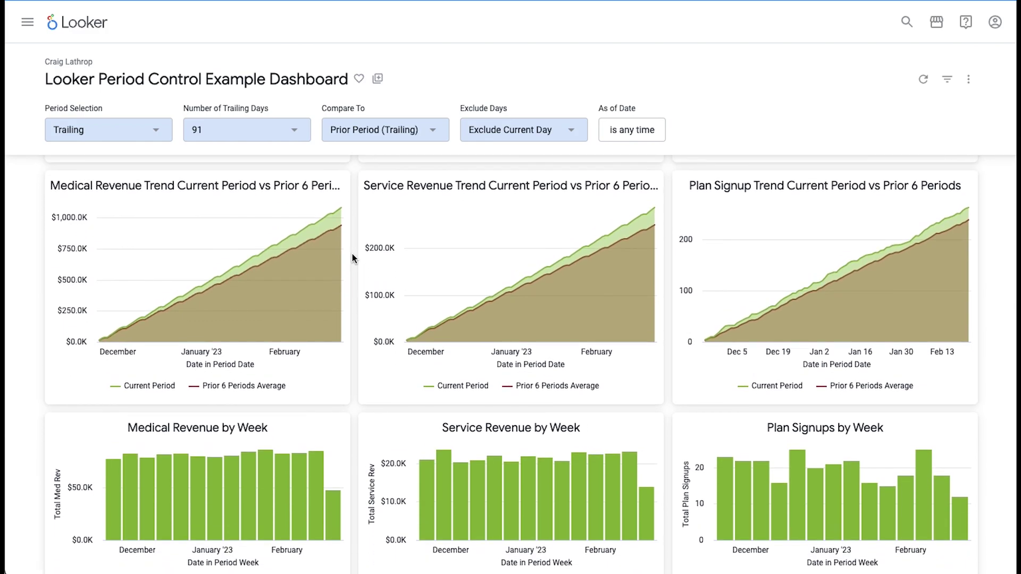
- Check the Medical Revenue Trend tile menu and read its 2023-02-18 value, about 1,032,246.66
{"action": "left_click", "coordinate": [334, 184]}
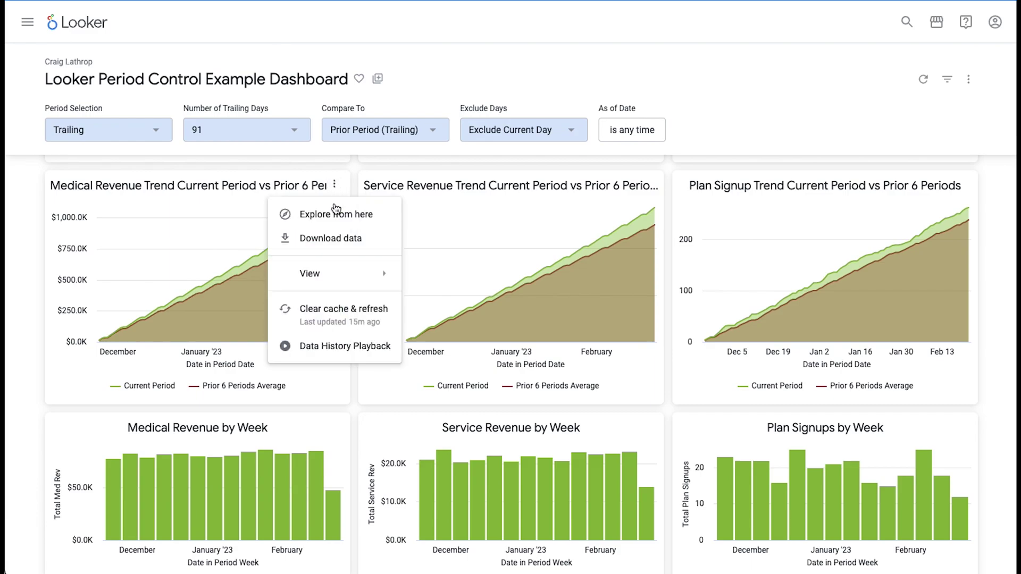
{"action": "key", "text": "Escape"}
{"action": "mouse_move", "coordinate": [333, 222]}
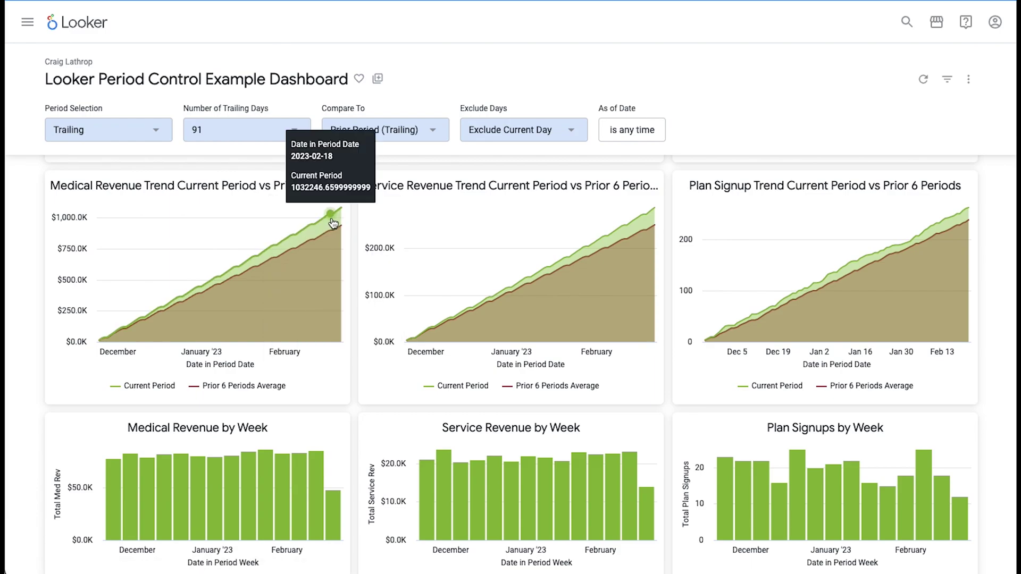